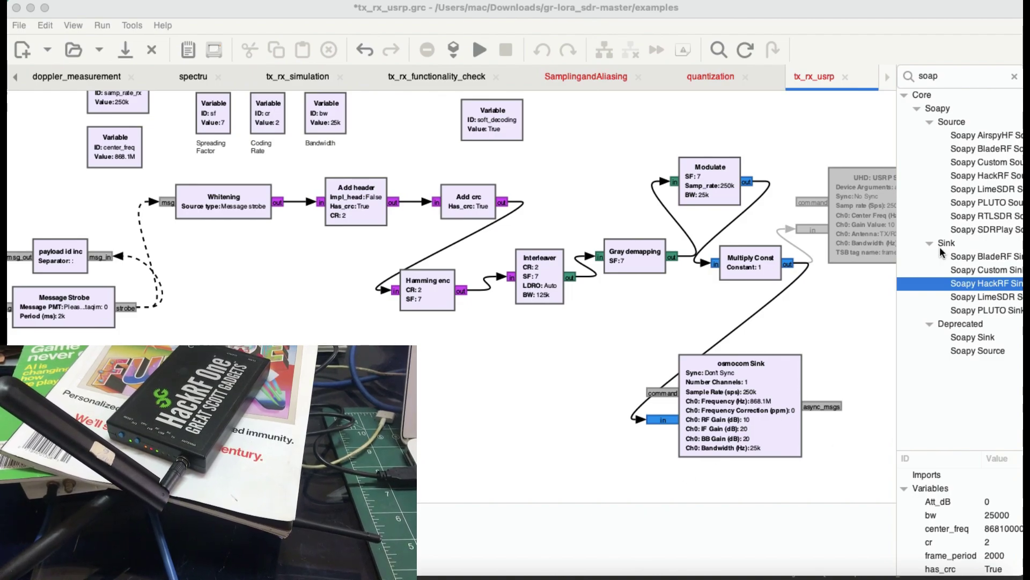
# - Widen the GNU Radio Companion canvas so the full UHD: USRP Sink block is visible
pyautogui.click(885, 146)
pyautogui.moveTo(897, 144); pyautogui.dragTo(957, 144)
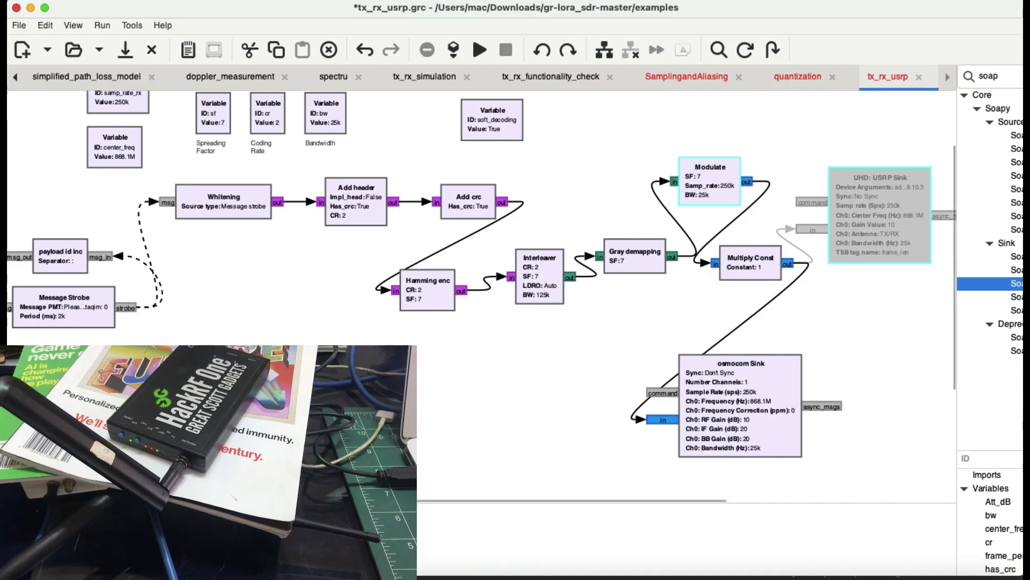
pyautogui.scroll(-5, 143, 261)
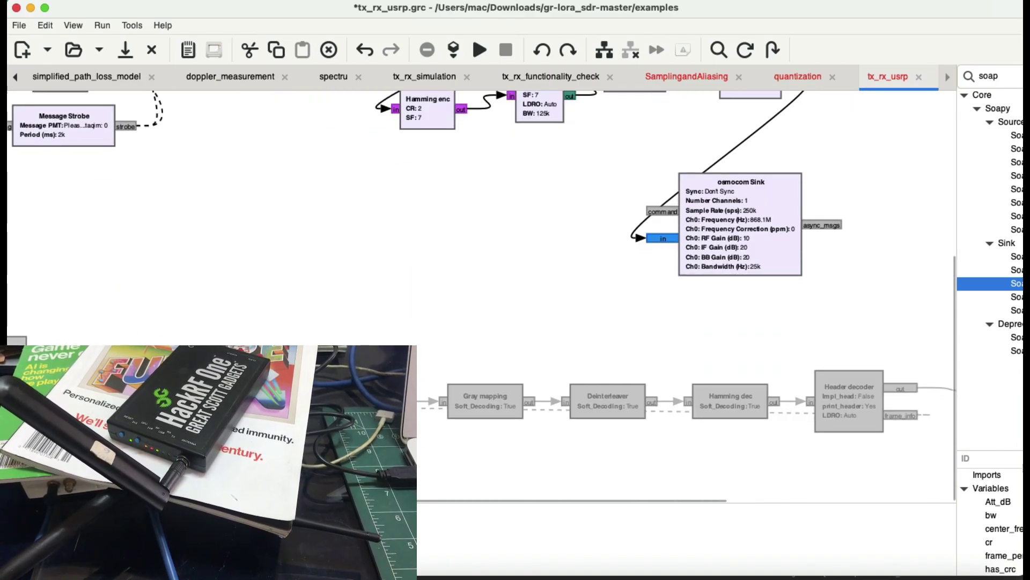
pyautogui.scroll(7, 299, 336)
pyautogui.hscroll(2, 300, 336)
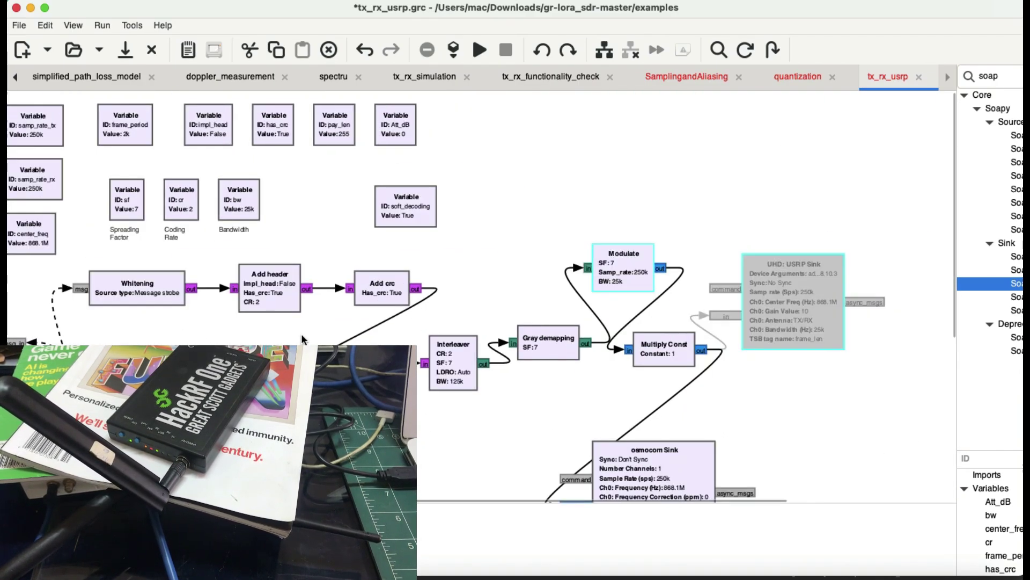
pyautogui.scroll(-3, 302, 338)
pyautogui.hscroll(-2, 302, 339)
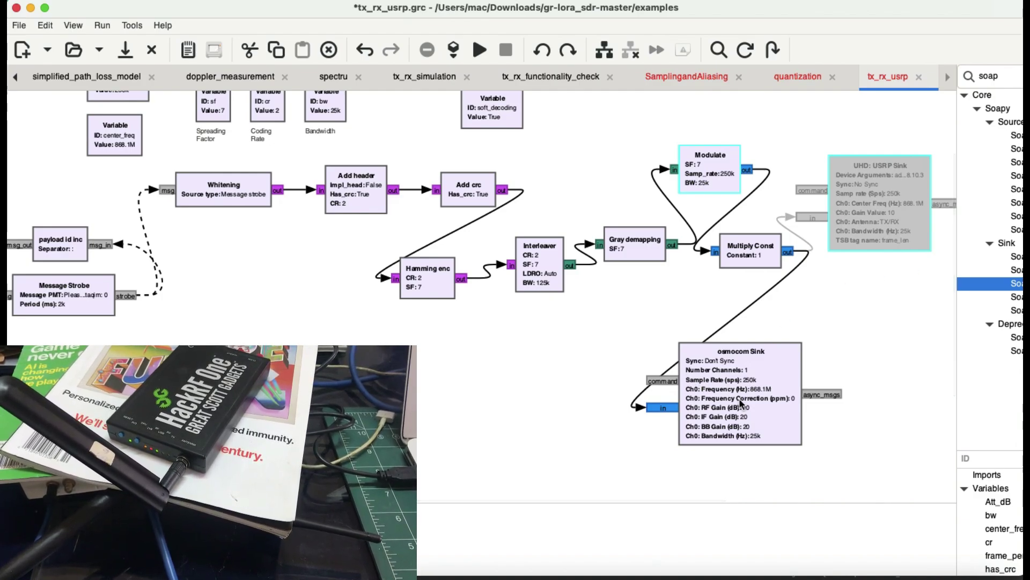
# - Move the osmocom Sink block up-left below Multiply Const, zoom in, and review its properties
pyautogui.moveTo(727, 388); pyautogui.dragTo(645, 355)
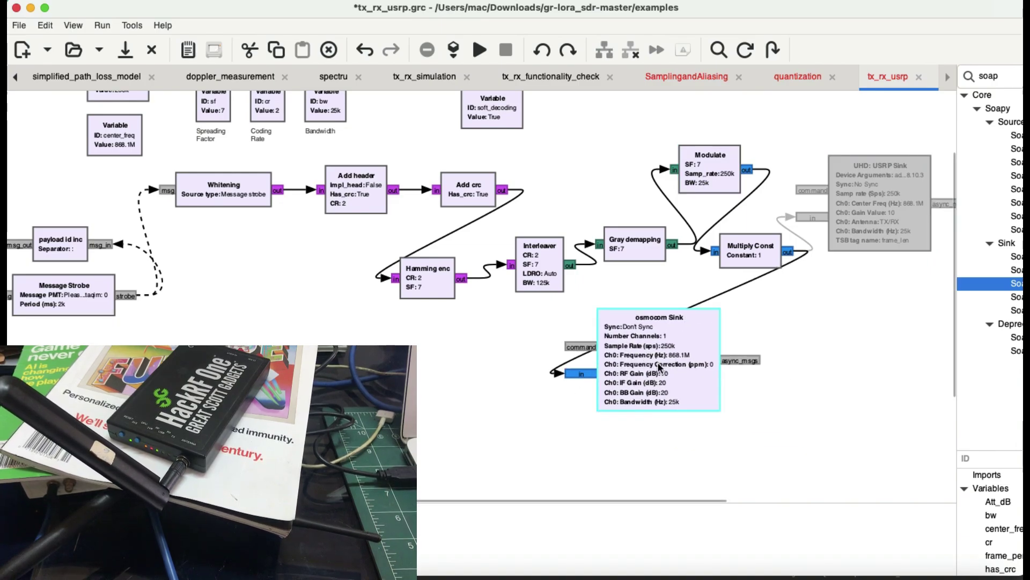
pyautogui.hotkey('ctrl', '=')
pyautogui.hscroll(10, 772, 410)
pyautogui.scroll(-5, 772, 410)
pyautogui.hscroll(3, 772, 411)
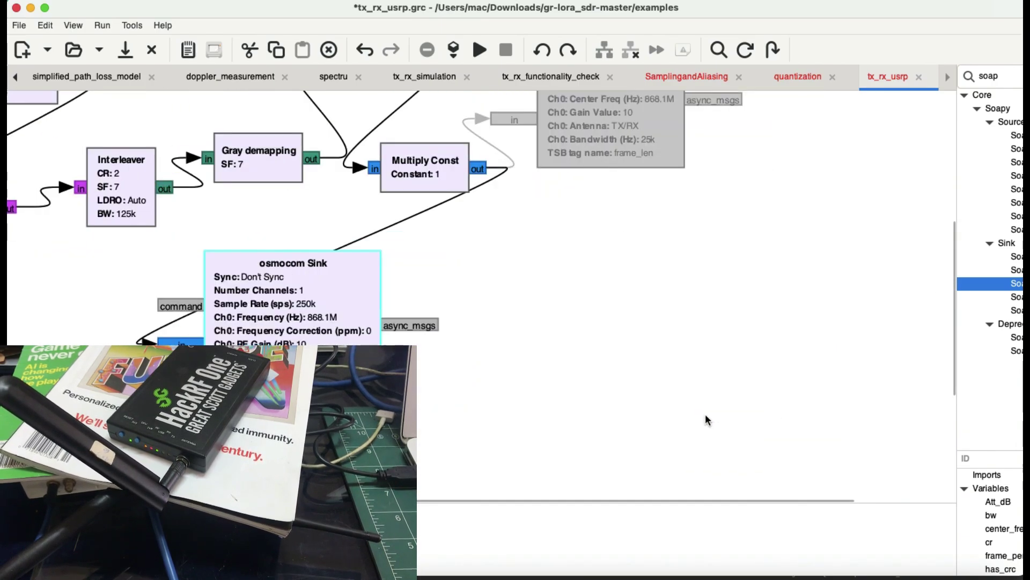
pyautogui.doubleClick(327, 330)
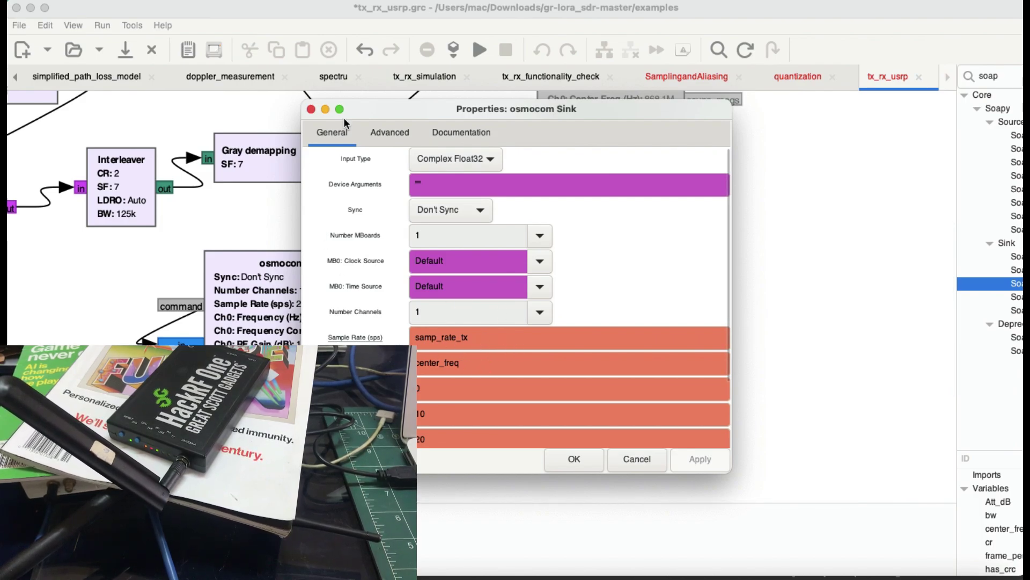
pyautogui.click(312, 109)
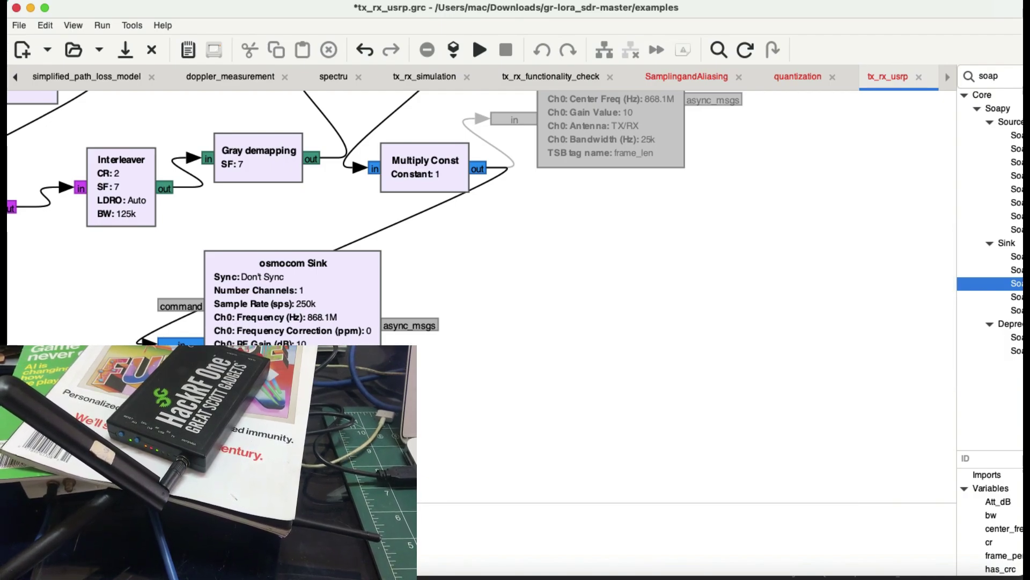
pyautogui.hscroll(-10, 537, 296)
pyautogui.scroll(2, 537, 295)
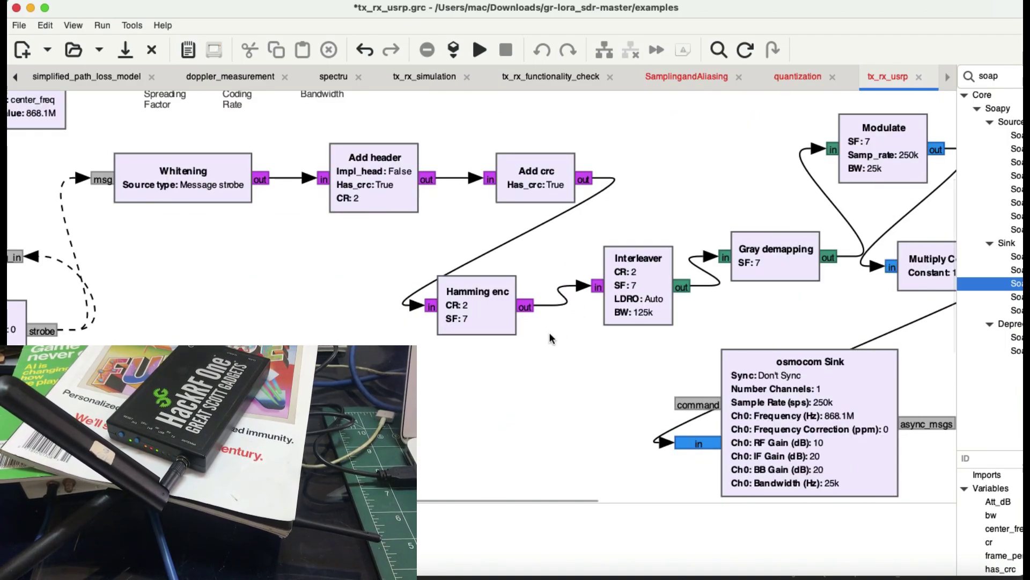
pyautogui.hscroll(2, 549, 334)
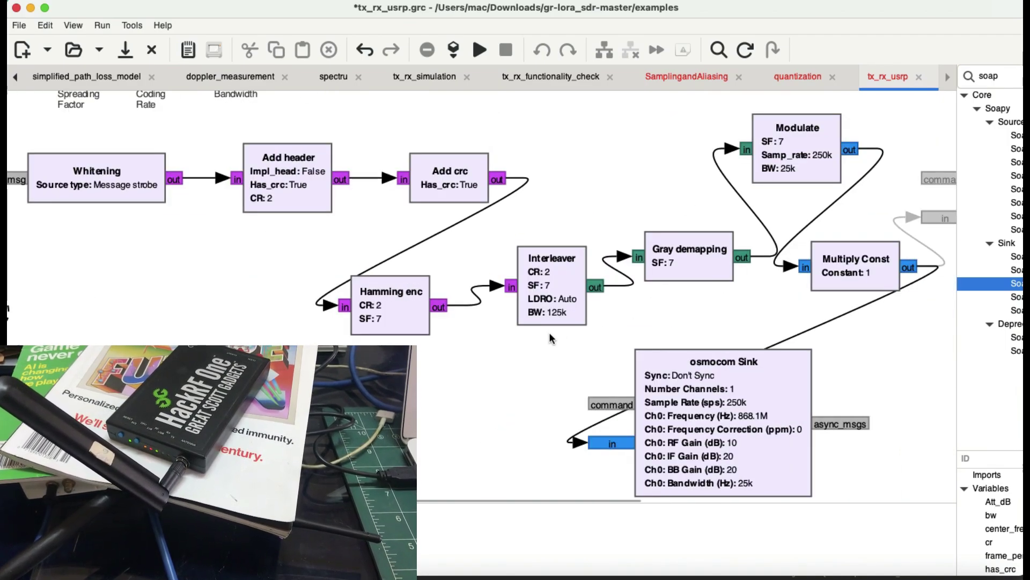
pyautogui.hscroll(-7, 550, 335)
pyautogui.scroll(1, 549, 335)
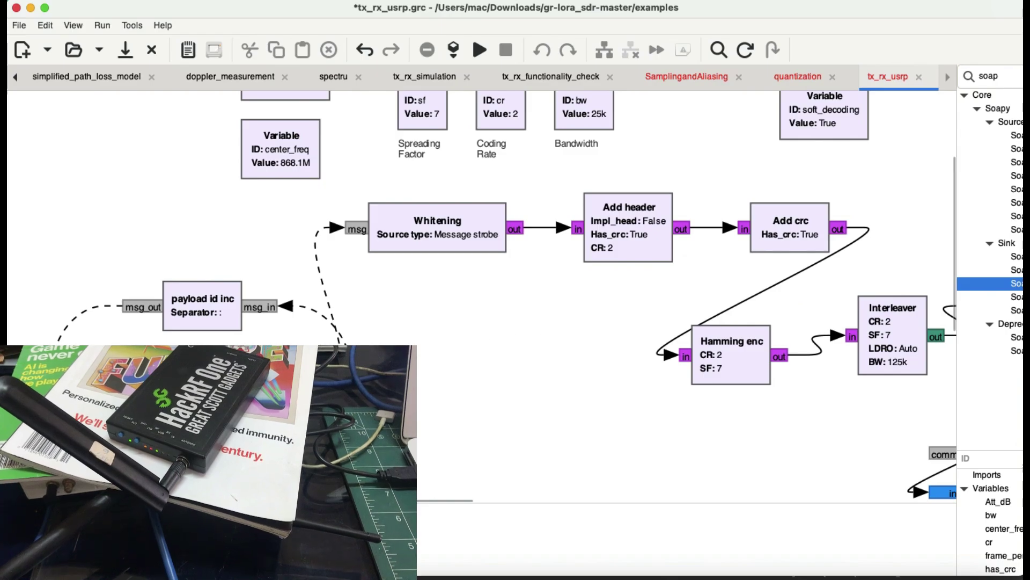
pyautogui.doubleClick(409, 348)
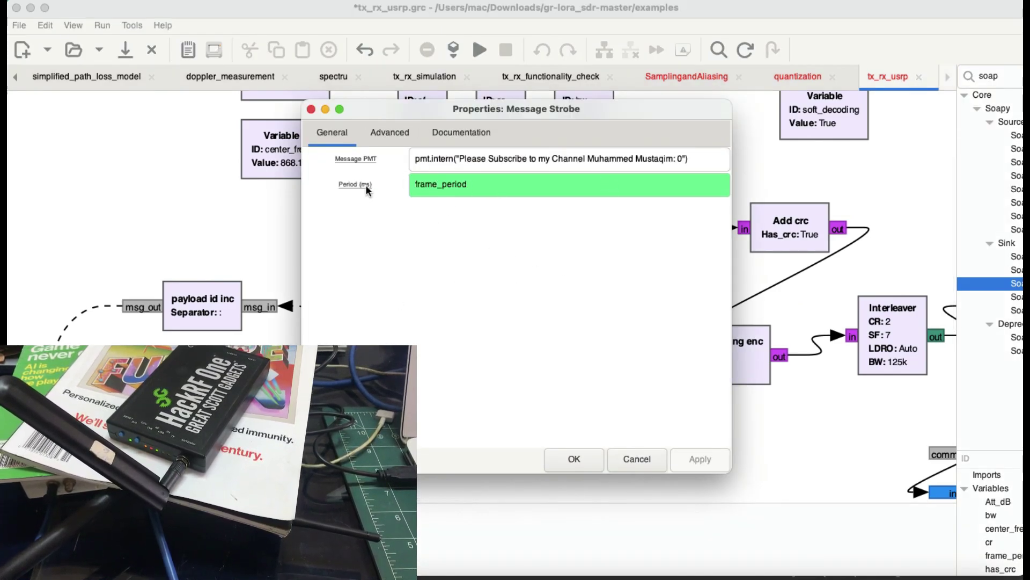
pyautogui.click(311, 109)
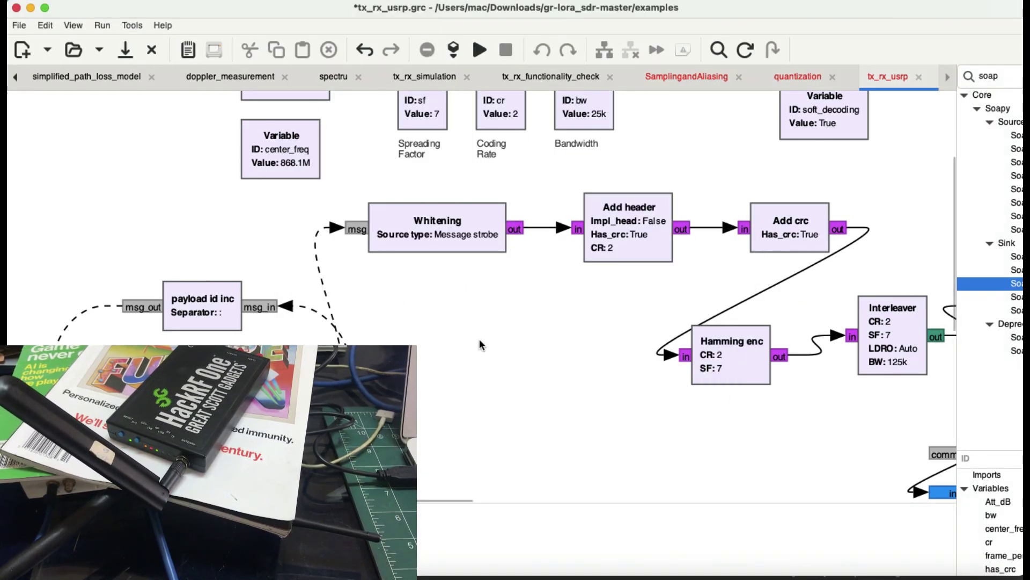
pyautogui.hscroll(3, 479, 339)
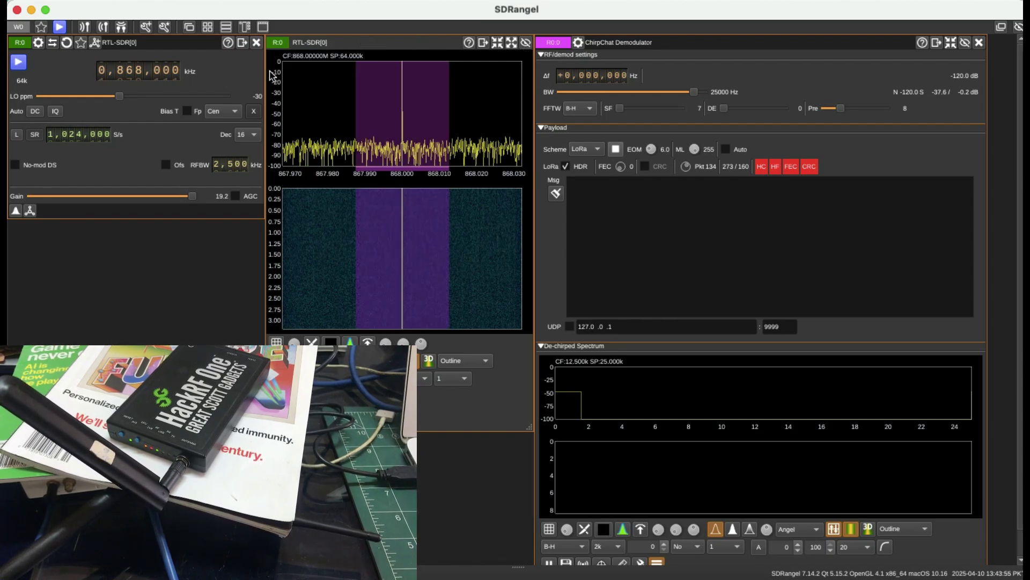
# - Close the old RTL-SDR device and add a new RTL-SDR[0] receive device
pyautogui.click(257, 42)
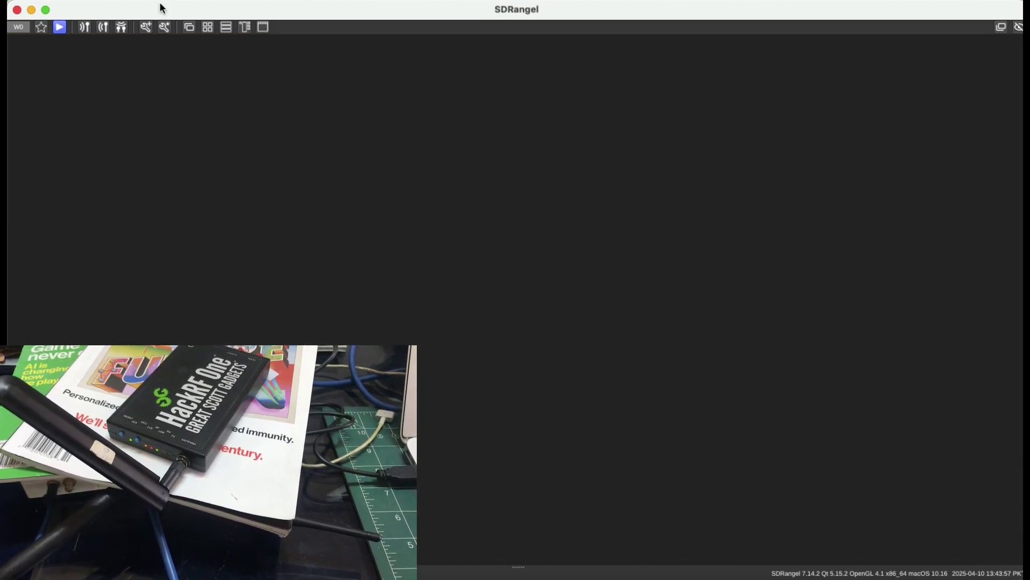
pyautogui.click(84, 28)
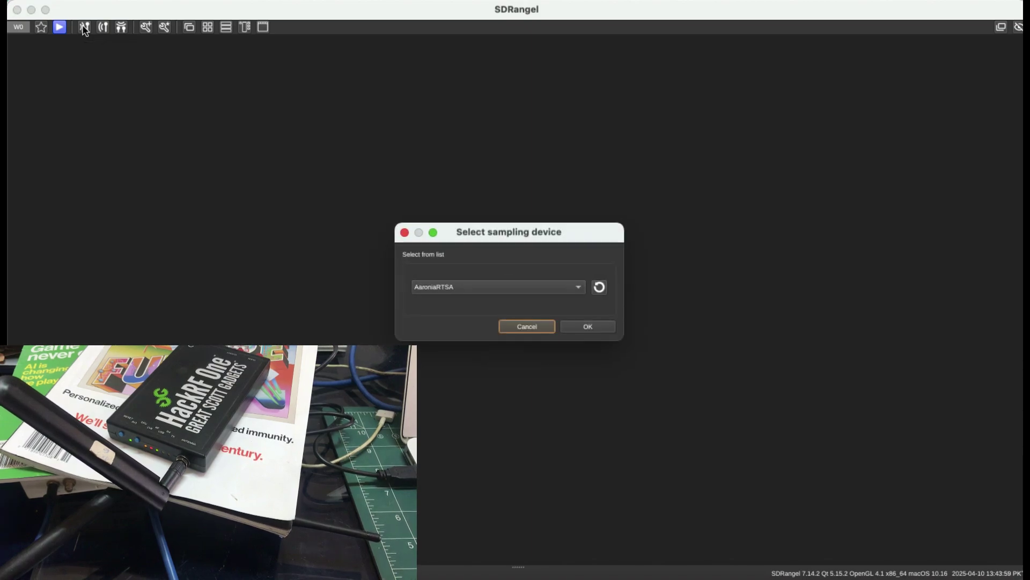
pyautogui.click(603, 289)
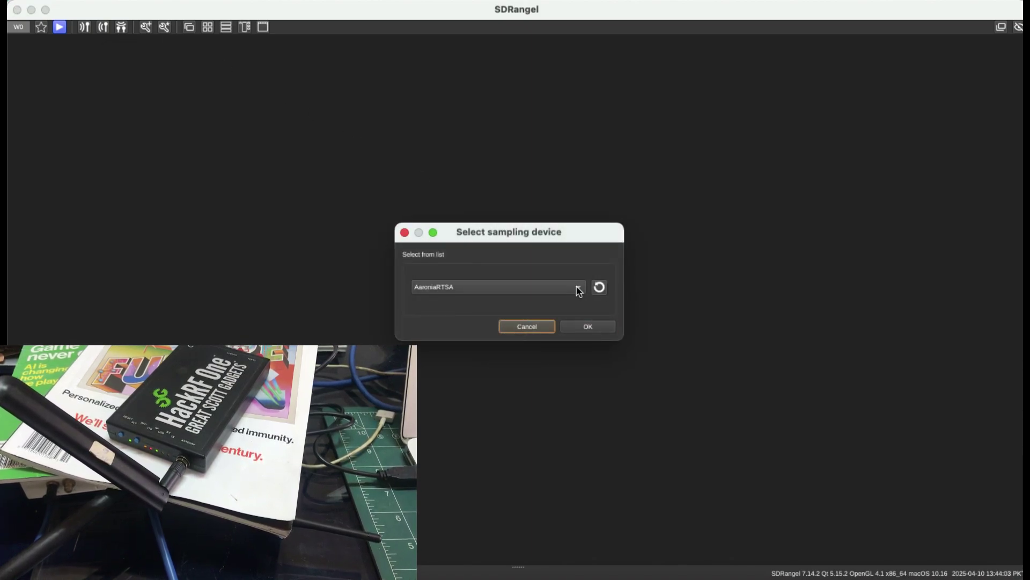
pyautogui.click(579, 290)
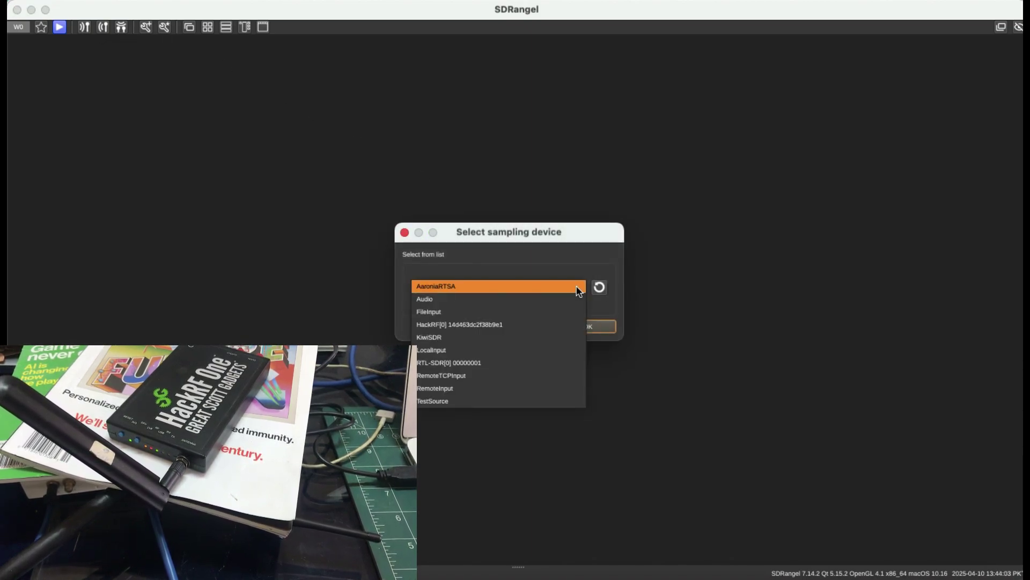
pyautogui.click(456, 364)
pyautogui.click(595, 329)
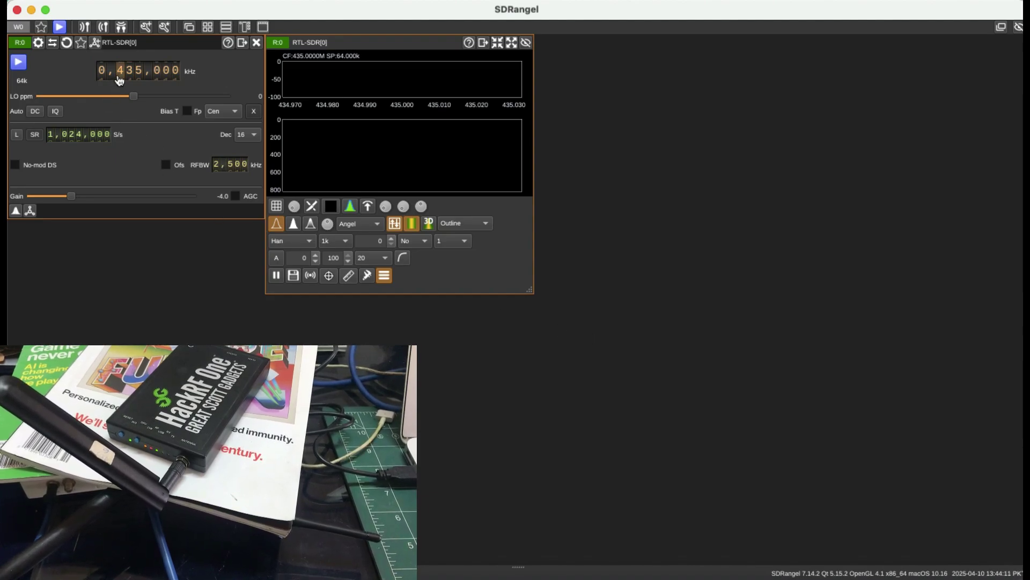
# - Tune the RTL-SDR[0] centre frequency dial to 868,000 kHz
pyautogui.scroll(1, 119, 78)
pyautogui.scroll(2, 120, 79)
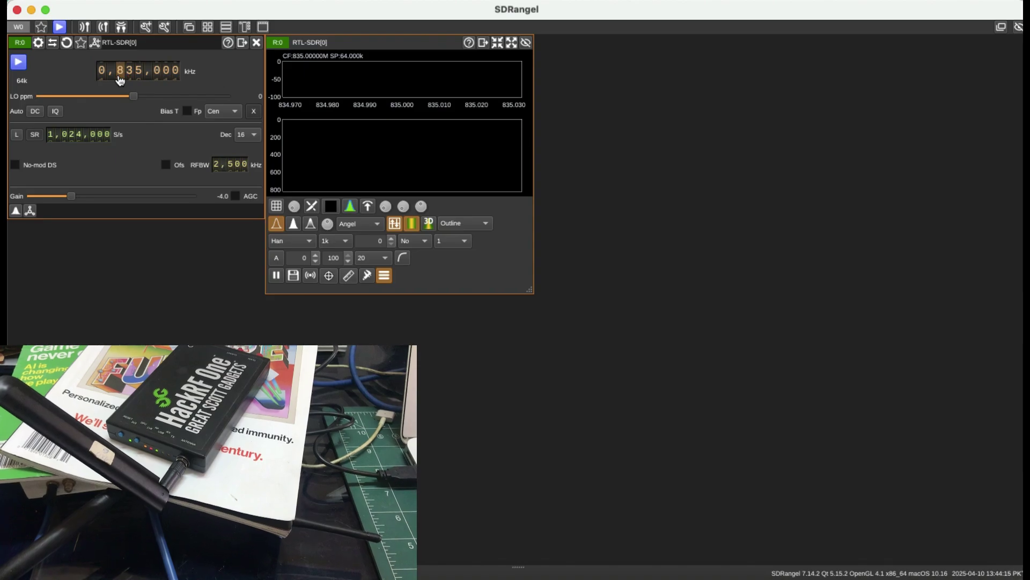
pyautogui.press('Up')
pyautogui.write('66')
pyautogui.press('Up')
pyautogui.press('Up')
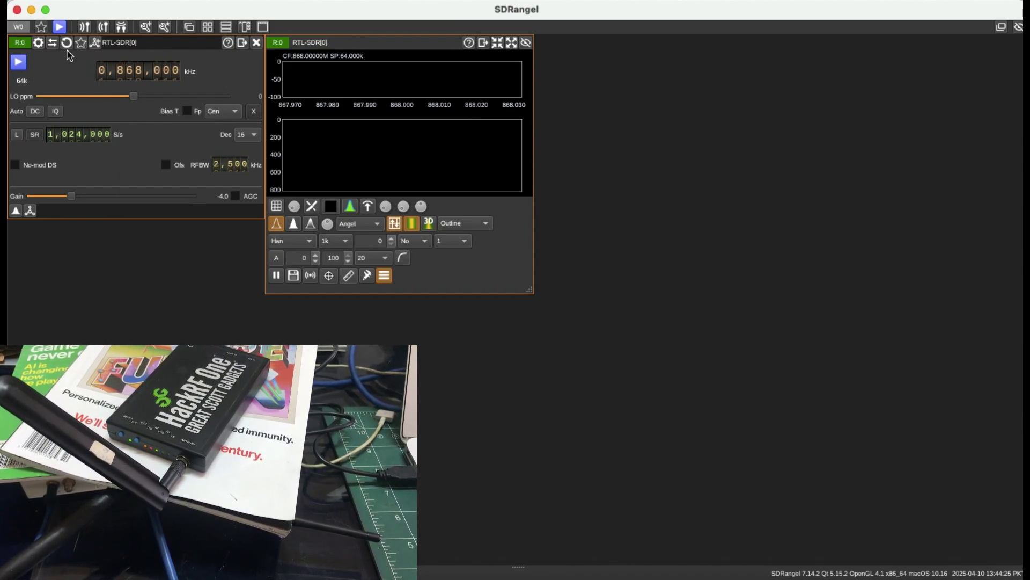
# - Choose ChirpChat Demodulator from the channel list and apply it to the RTL-SDR[0] receiver
pyautogui.click(95, 43)
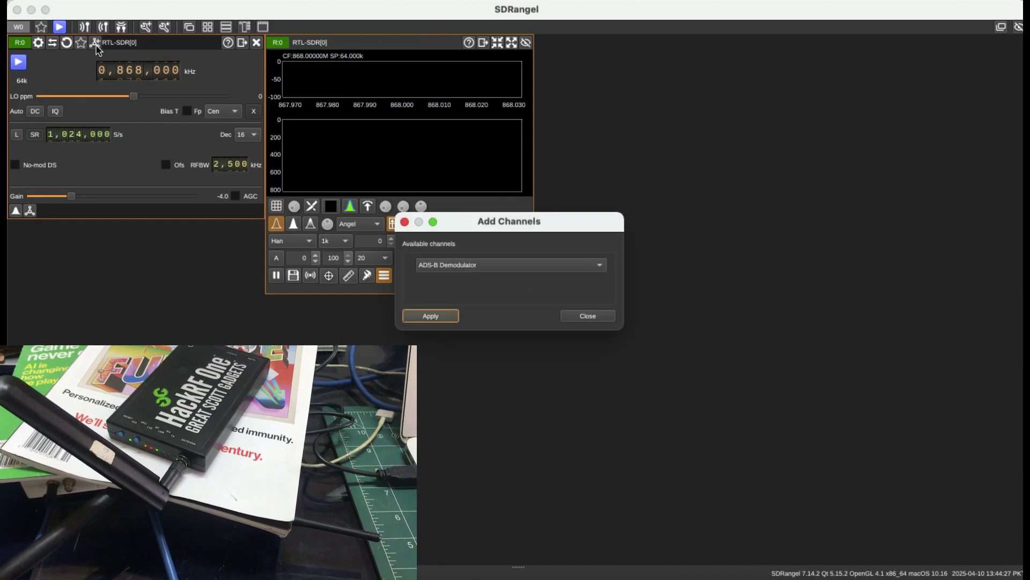
pyautogui.click(564, 269)
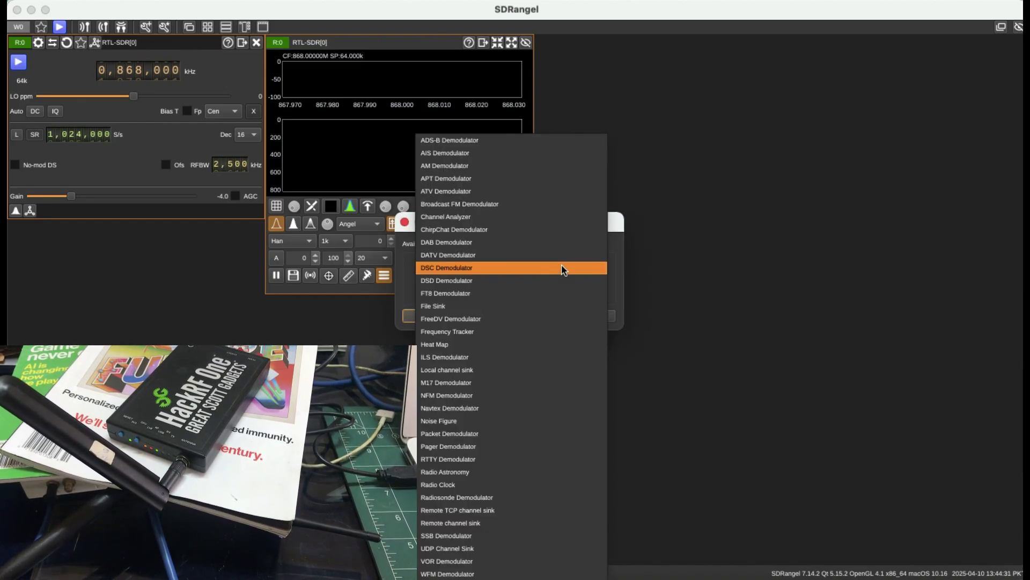
pyautogui.click(433, 231)
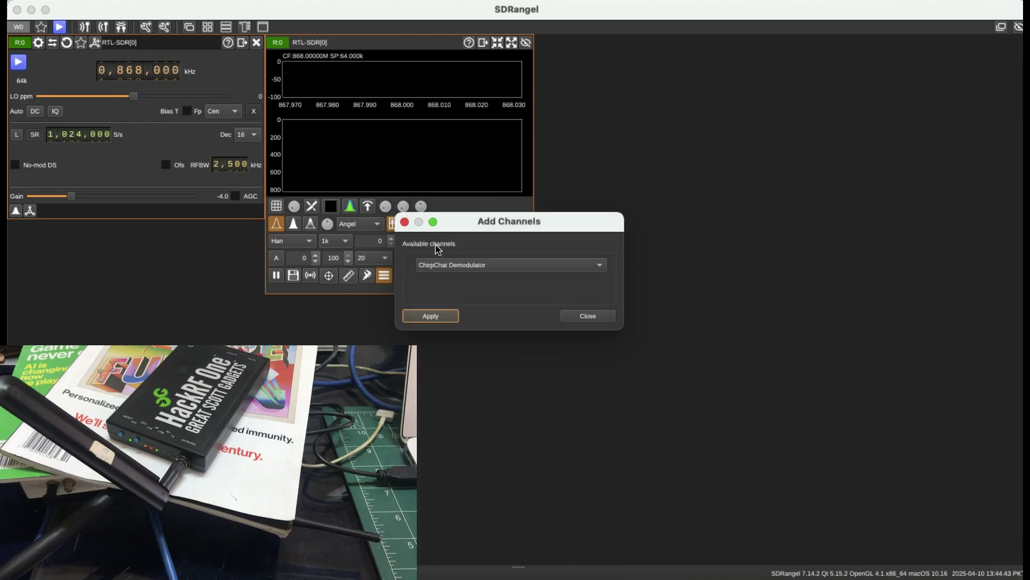
pyautogui.click(431, 316)
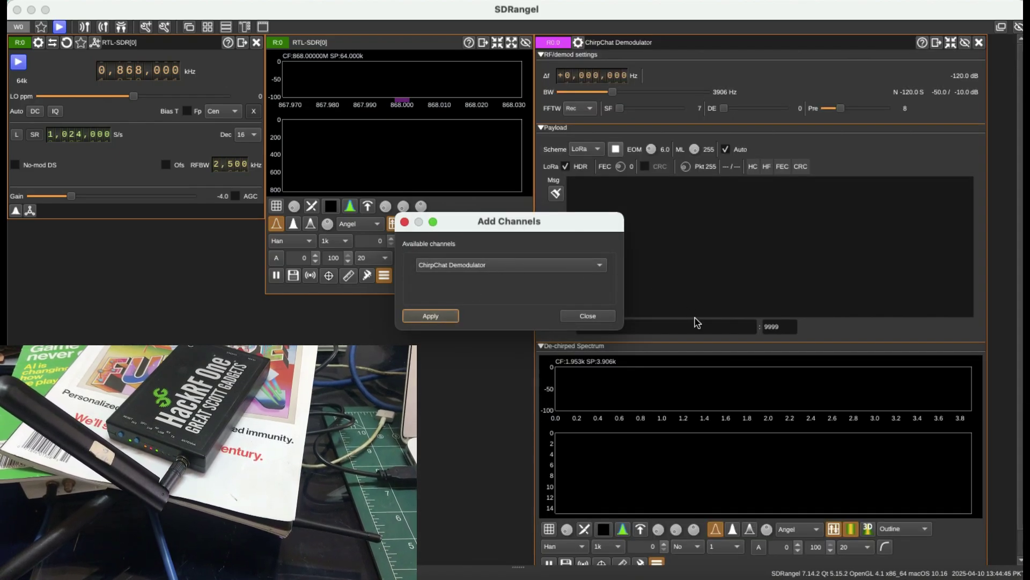
# - Set the ChirpChat demodulator bandwidth to 25000 Hz
pyautogui.click(575, 317)
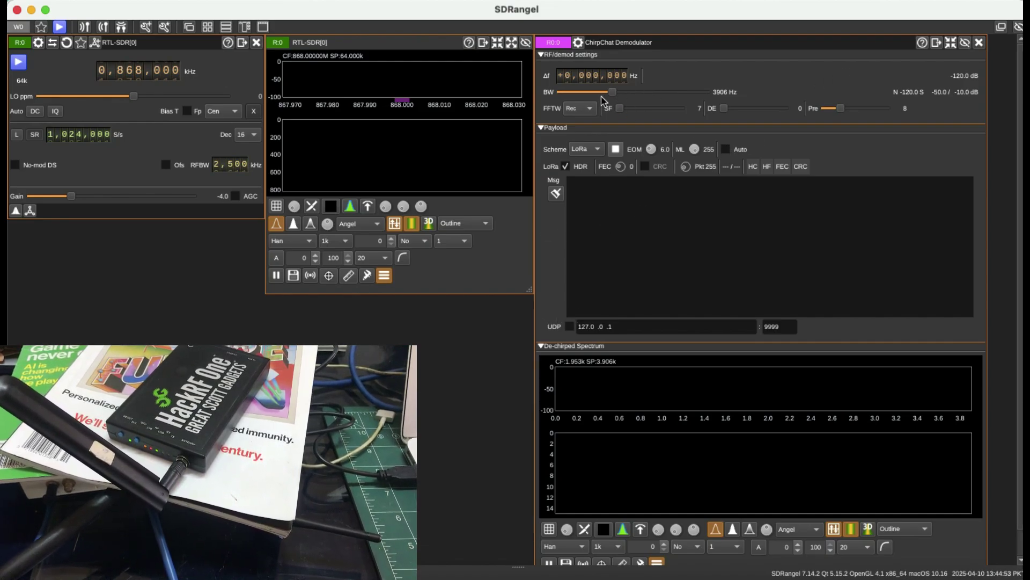
pyautogui.moveTo(616, 99); pyautogui.dragTo(696, 97)
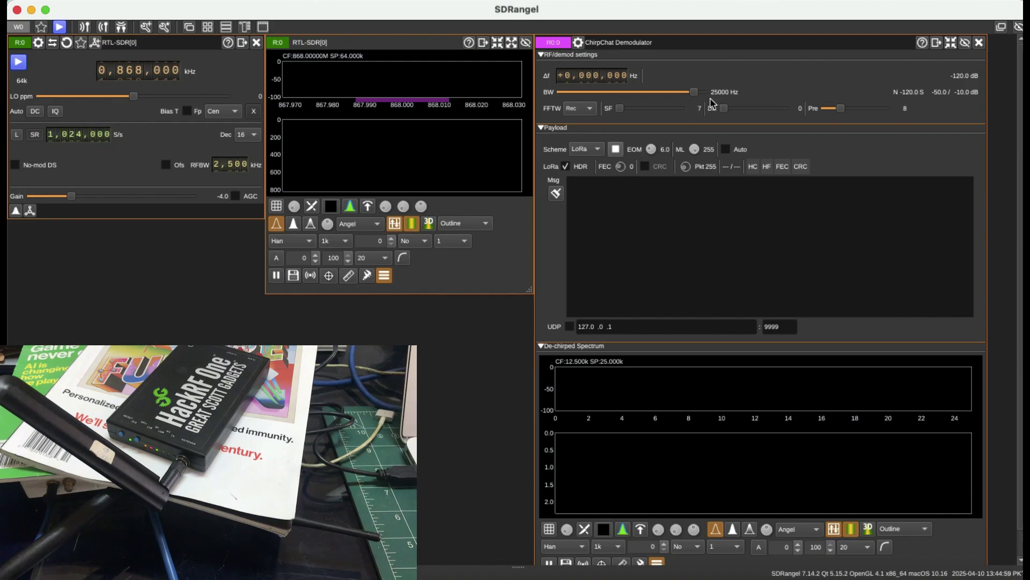
pyautogui.click(693, 96)
pyautogui.moveTo(692, 97); pyautogui.dragTo(721, 103)
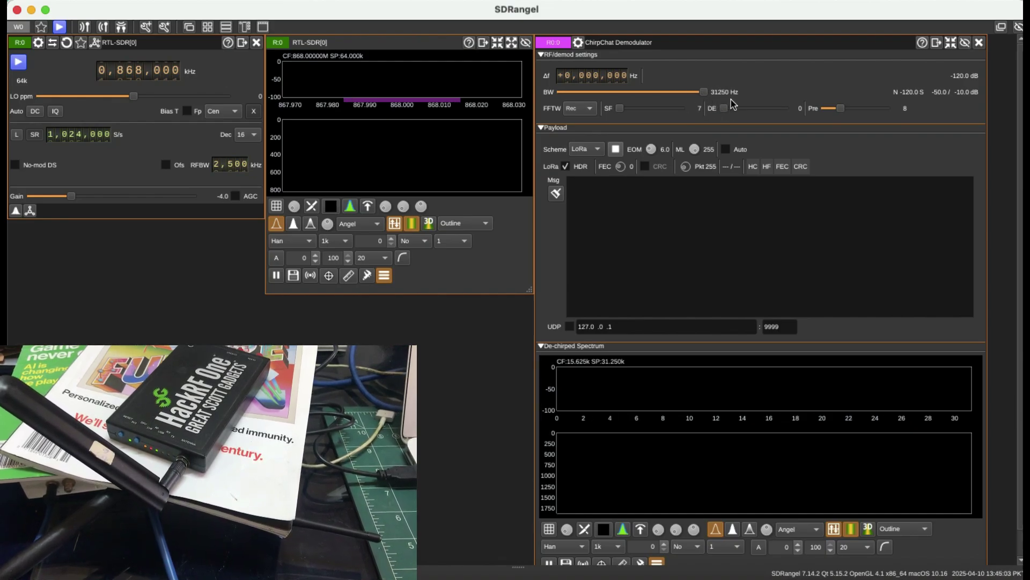
pyautogui.moveTo(705, 93); pyautogui.dragTo(694, 96)
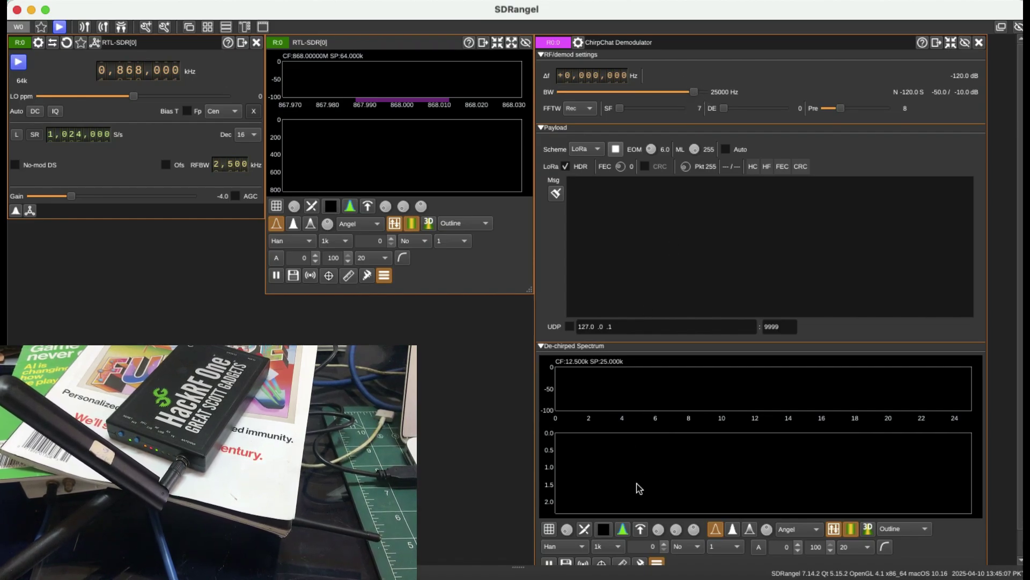
# - Choose the B-H FFT window, raise receiver gain to 19.2 and set LO ppm to 30
pyautogui.click(590, 111)
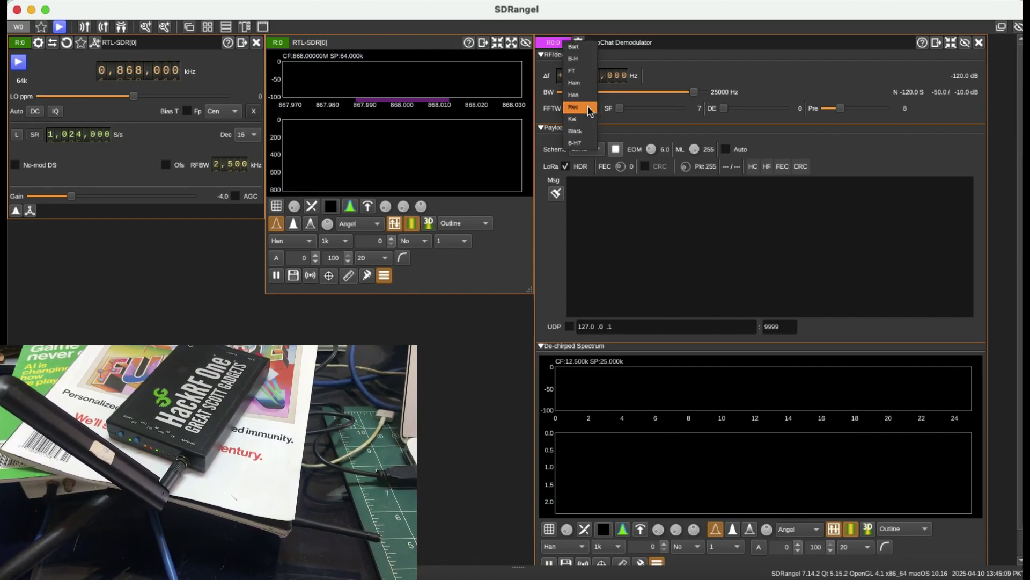
pyautogui.click(586, 64)
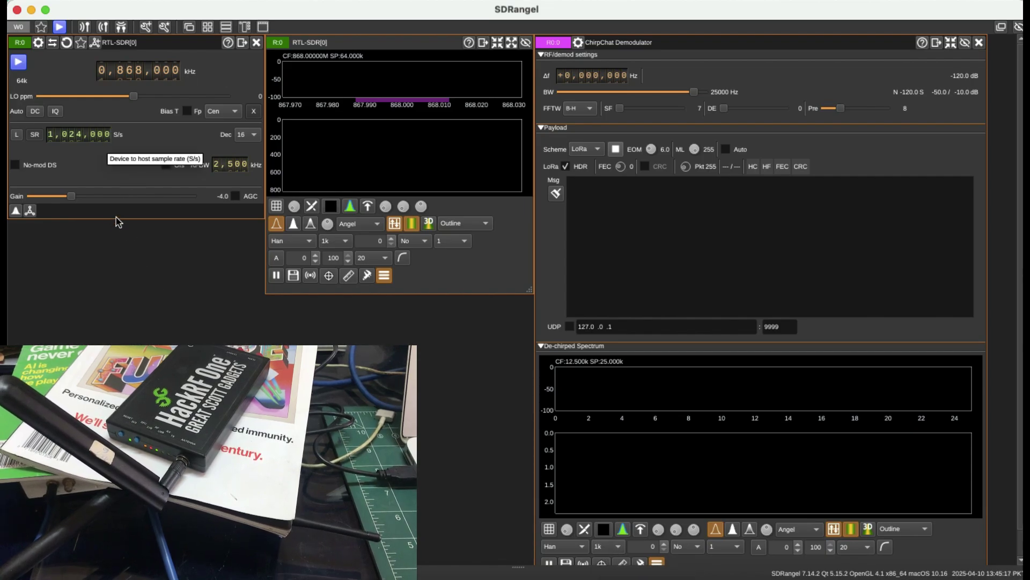
pyautogui.moveTo(71, 195); pyautogui.dragTo(193, 196)
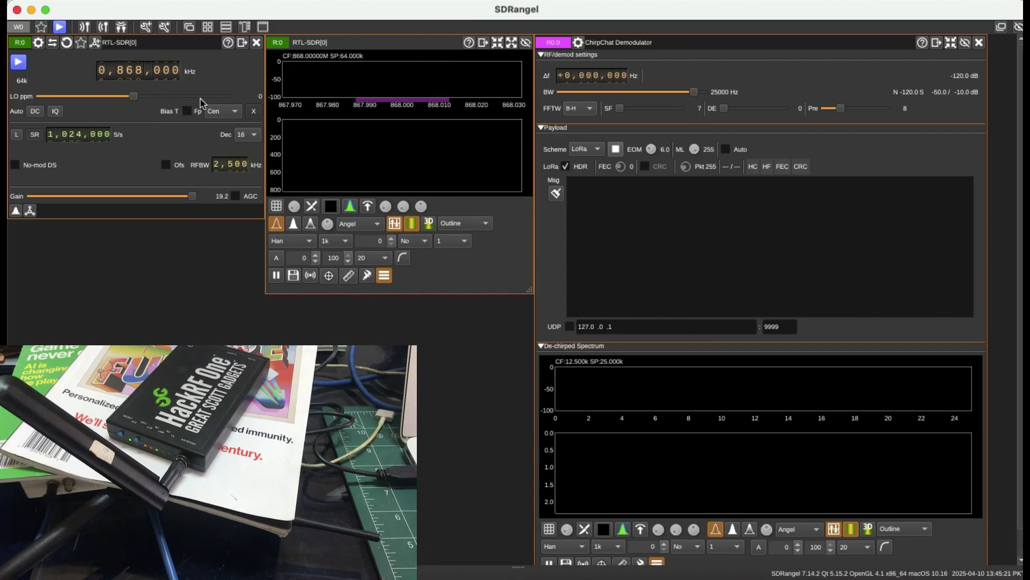
pyautogui.moveTo(135, 96); pyautogui.dragTo(148, 96)
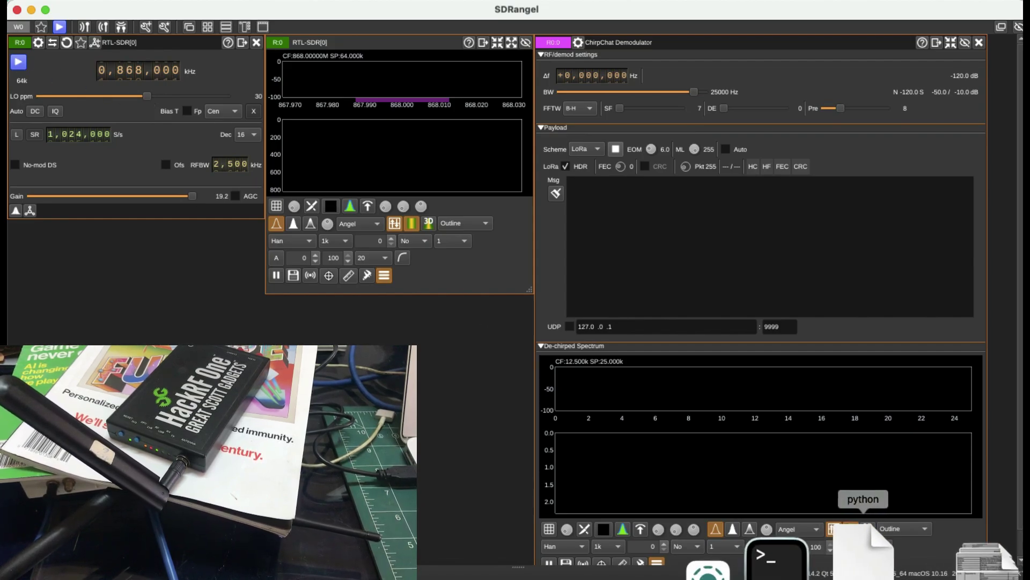
# - Run the tx_rx_usrp LoRa transmitter flowgraph in GNU Radio Companion
pyautogui.click(864, 548)
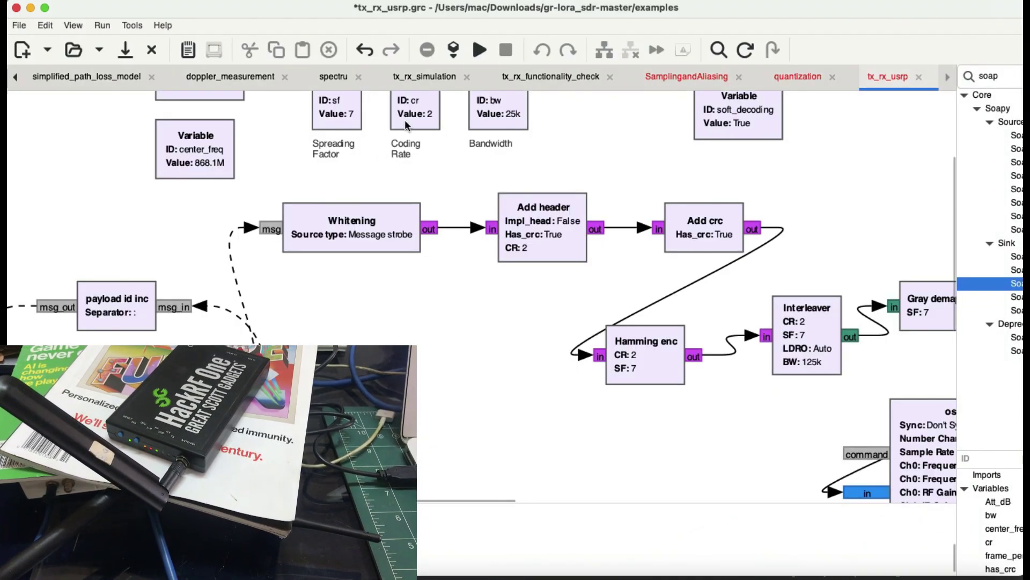
pyautogui.click(478, 50)
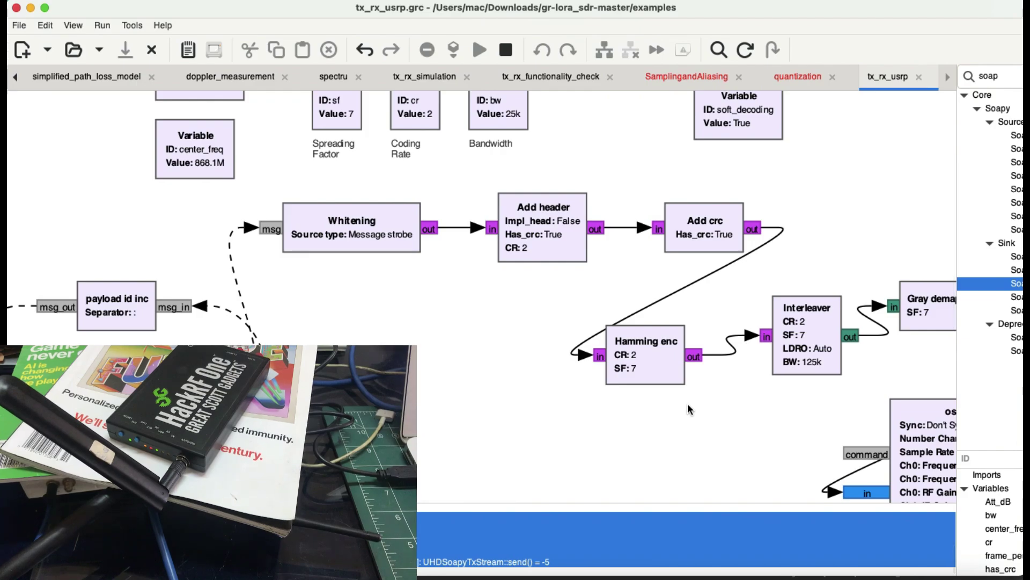
pyautogui.moveTo(842, 571)
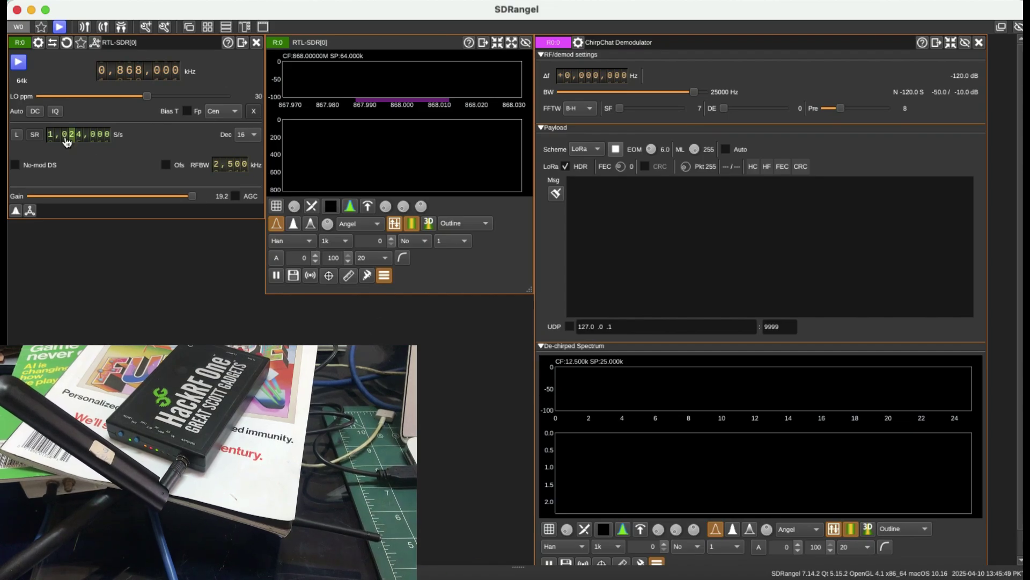
# - Start RTL-SDR streaming, enlarge the spectrum/waterfall panel, and fine-tune the LO ppm correction
pyautogui.click(18, 63)
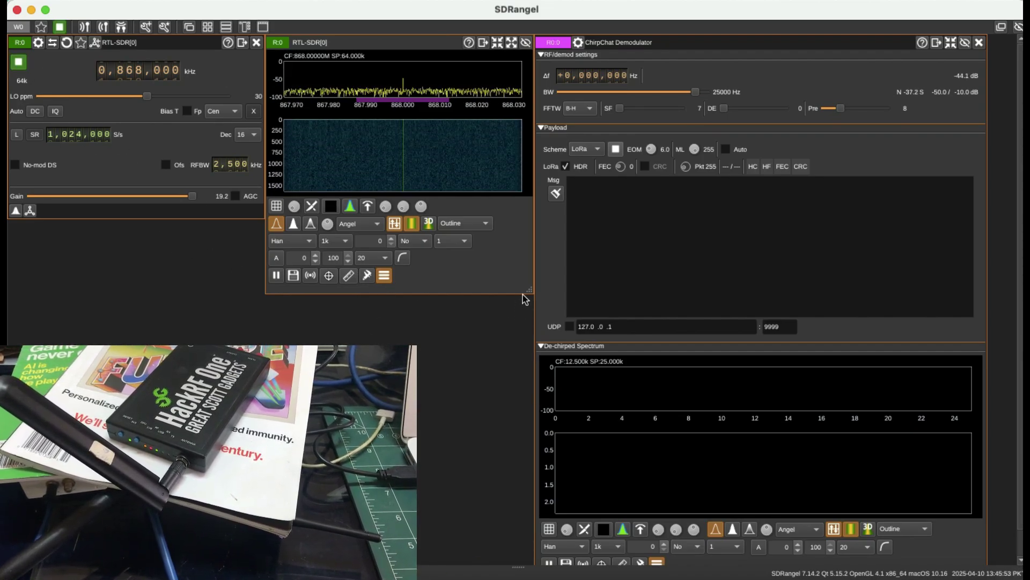
pyautogui.moveTo(522, 291); pyautogui.dragTo(519, 400)
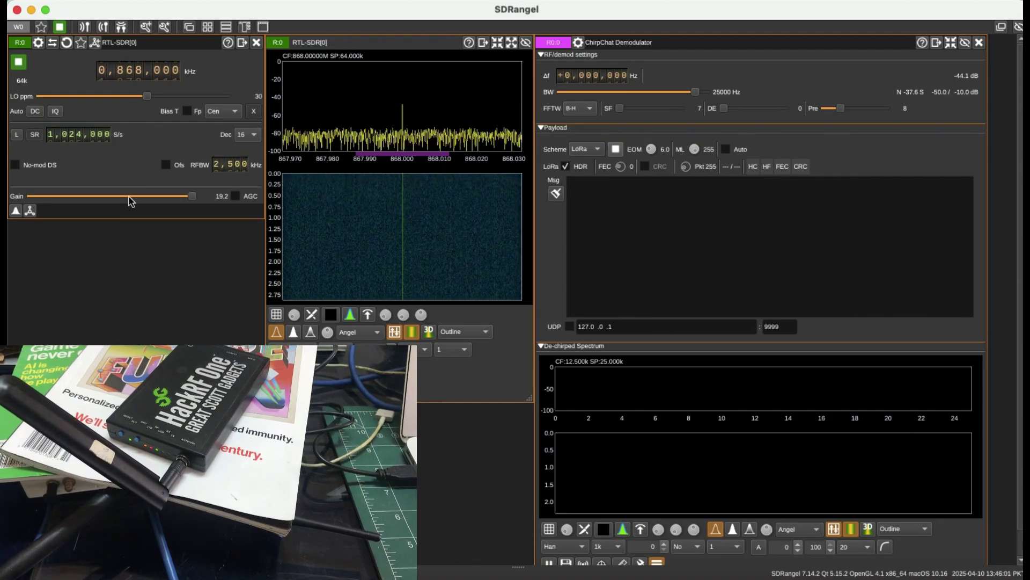
pyautogui.click(202, 195)
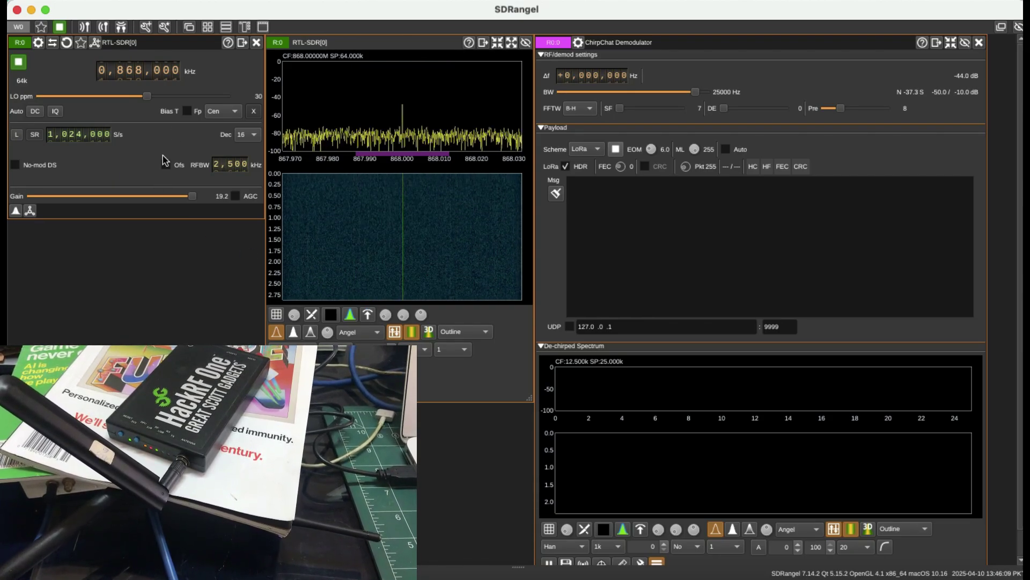
pyautogui.moveTo(147, 96)
pyautogui.mouseDown()
pyautogui.moveTo(175, 99)
pyautogui.moveTo(117, 103)
pyautogui.moveTo(151, 105)
pyautogui.mouseUp()
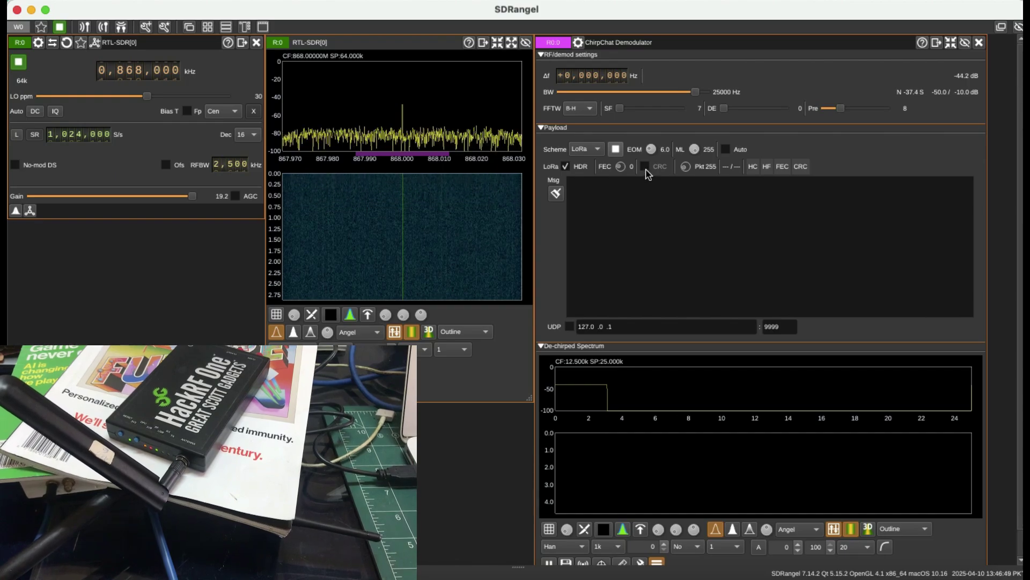
# - Toggle the LoRa HDR option off and back on, keeping explicit header mode
pyautogui.click(567, 166)
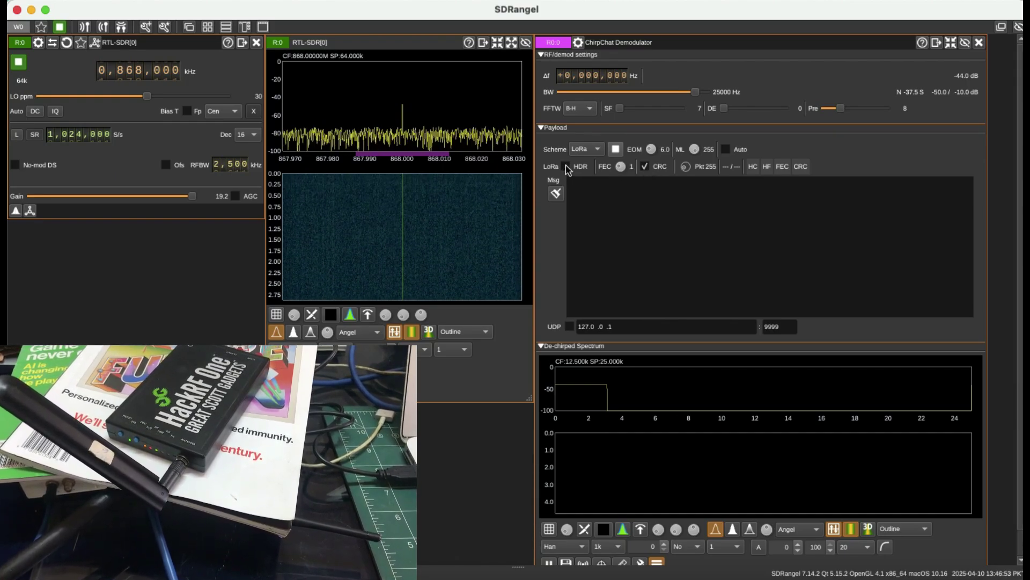
pyautogui.click(567, 166)
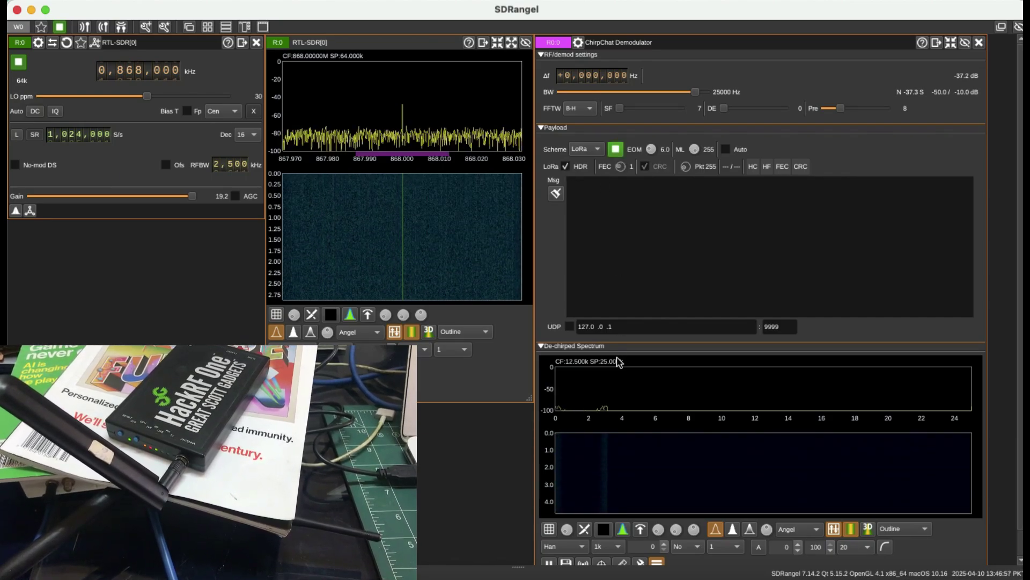